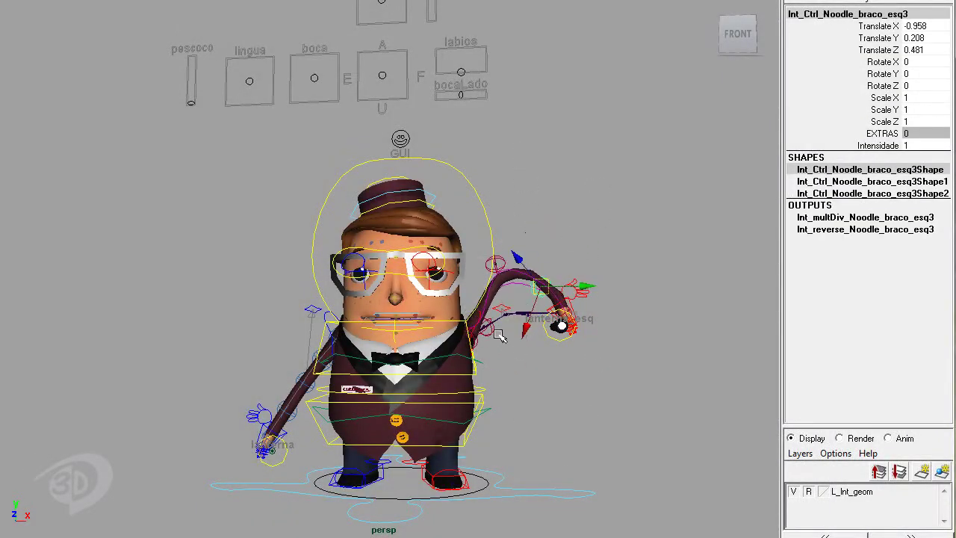
Bend the tuxedo character's arm with Intensidade, stretch and rotate the right wrist IK, and set Stretchable to 1.
left_click(877, 145)
middle_click_drag(672, 167, 624, 187)
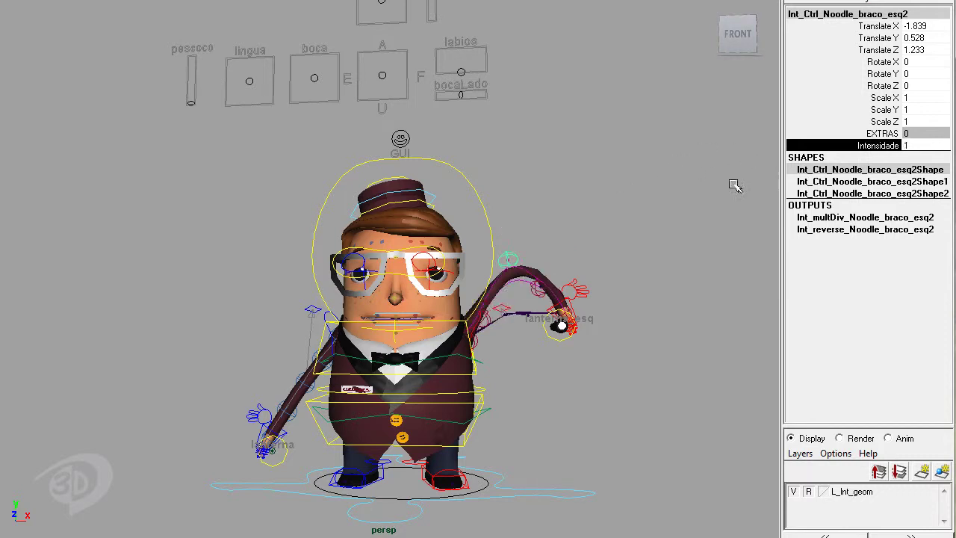
left_click(285, 439)
mouse_move(285, 439)
middle_mouse_down()
mouse_move(230, 324)
mouse_move(214, 331)
mouse_move(181, 321)
middle_mouse_up()
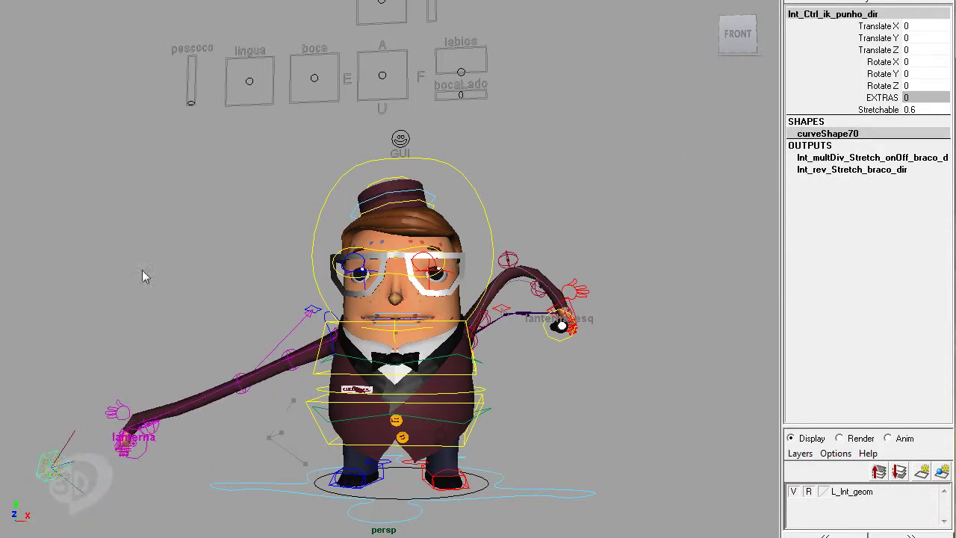
left_click_drag(45, 415, 101, 420)
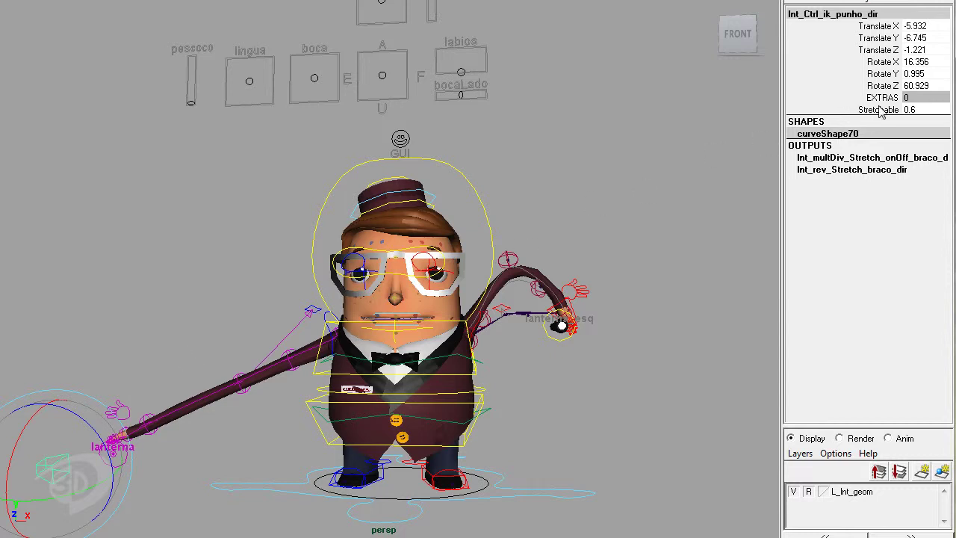
left_click(878, 110)
mouse_move(635, 168)
middle_mouse_down()
mouse_move(654, 173)
mouse_move(640, 180)
mouse_move(633, 204)
middle_mouse_up()
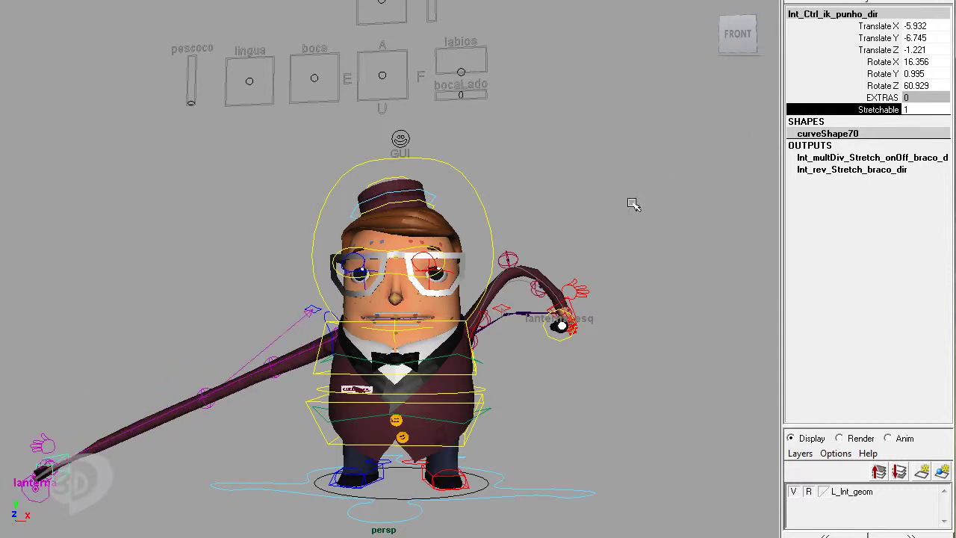
Toggle the master control's Modelo Display to hide the geometry, then show it again.
left_click(548, 489)
left_click(903, 229)
left_click(920, 232)
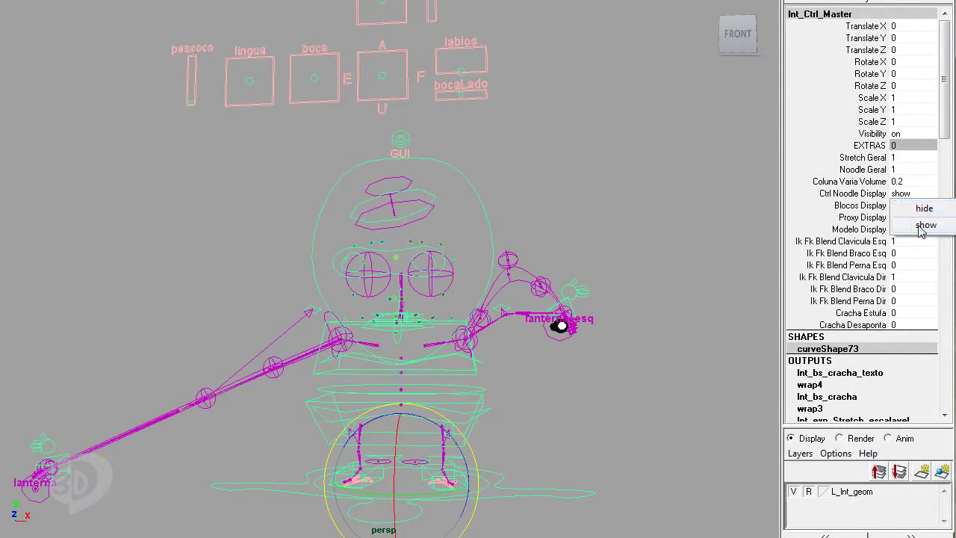
left_click(925, 225)
Rotate the waist control, then shift the chest control to move the upper body.
left_click(489, 392)
mouse_move(459, 398)
left_mouse_down()
mouse_move(507, 378)
mouse_move(523, 312)
mouse_move(516, 256)
left_mouse_up()
key("Down")
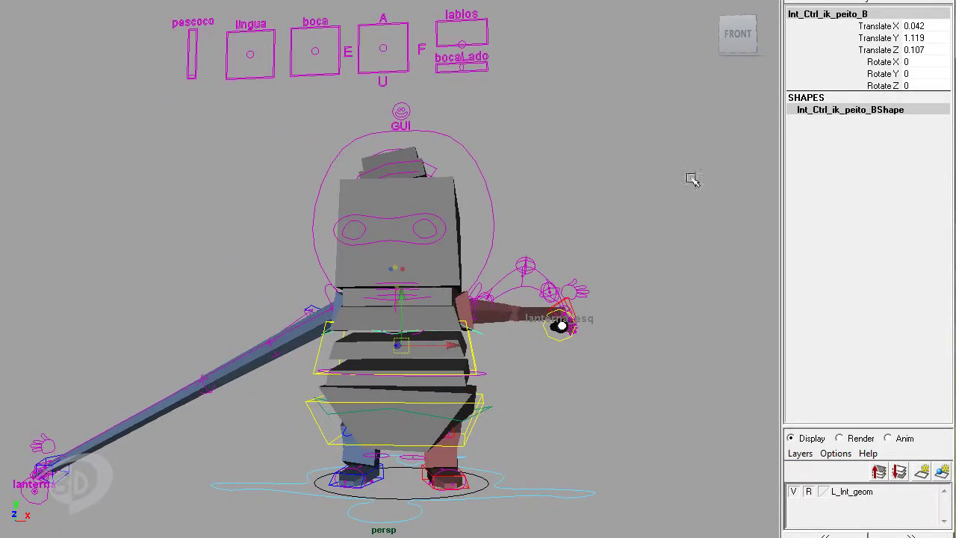
mouse_move(483, 385)
left_mouse_down()
mouse_move(491, 394)
mouse_move(499, 383)
mouse_move(447, 394)
left_mouse_up()
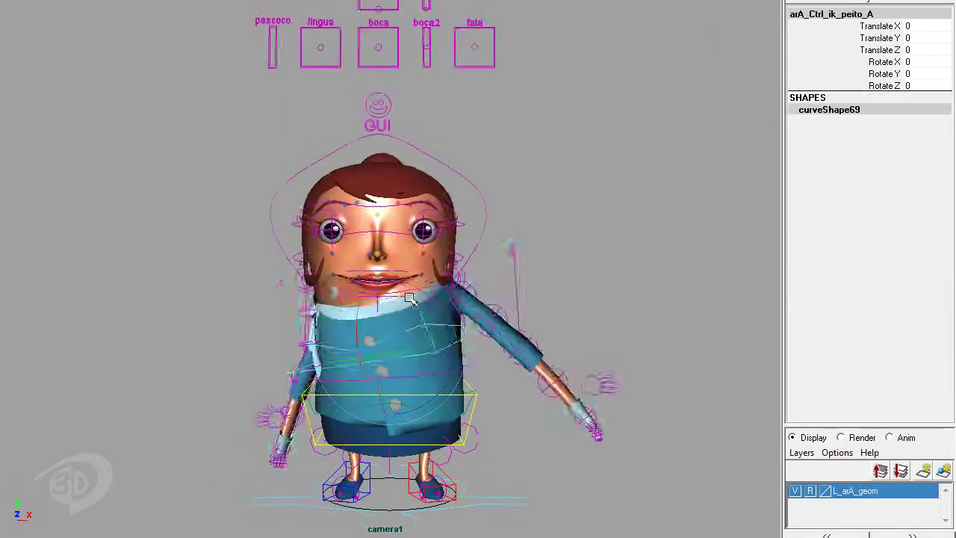
Turn the torso and raise the blue-outfit character's left wrist control outward.
left_click_drag(420, 317, 540, 420)
left_click(532, 464)
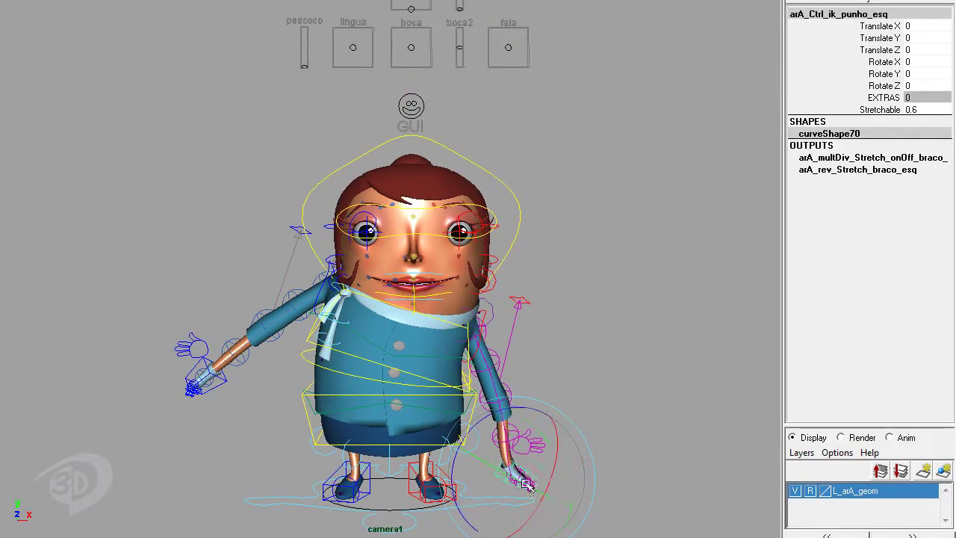
mouse_move(483, 500)
left_mouse_down()
mouse_move(608, 299)
mouse_move(664, 277)
left_mouse_up()
Curve the left arm with its bend control, then move the necklace joint up and left.
left_click(561, 279)
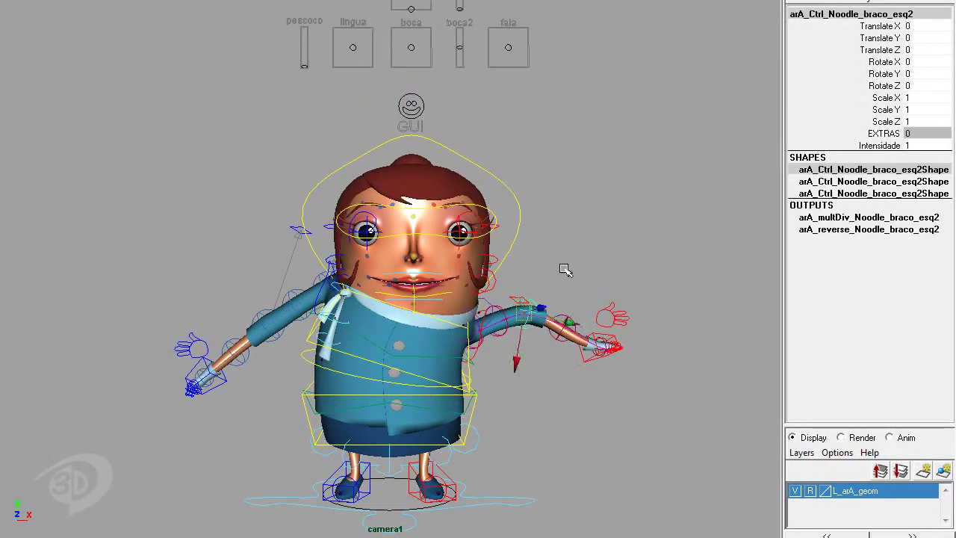
mouse_move(531, 313)
left_mouse_down()
mouse_move(551, 284)
mouse_move(587, 309)
left_mouse_up()
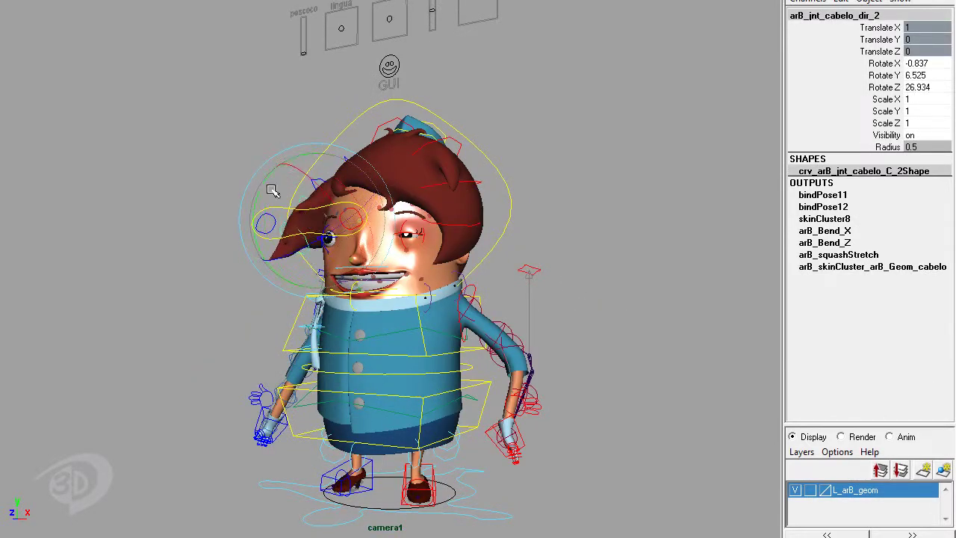
left_click(291, 291)
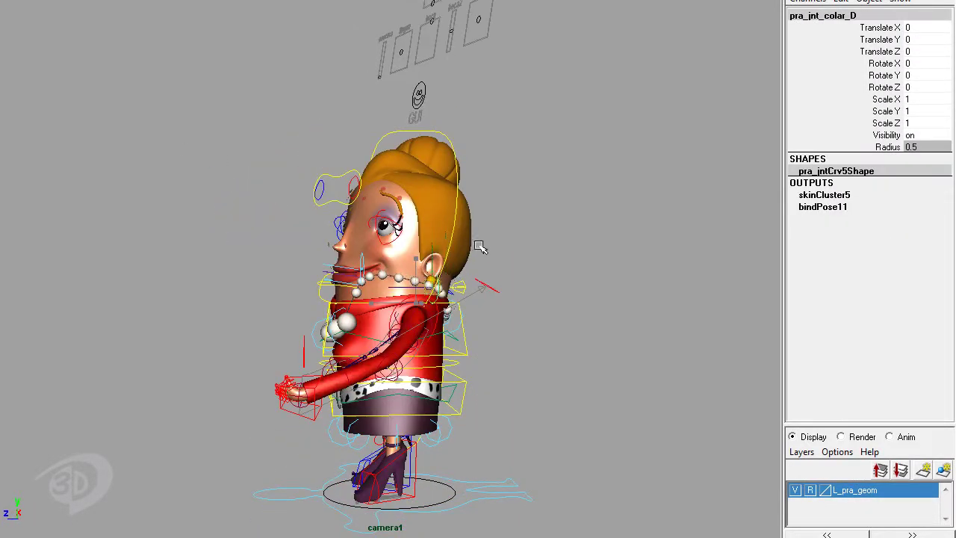
left_click_drag(312, 330, 249, 277)
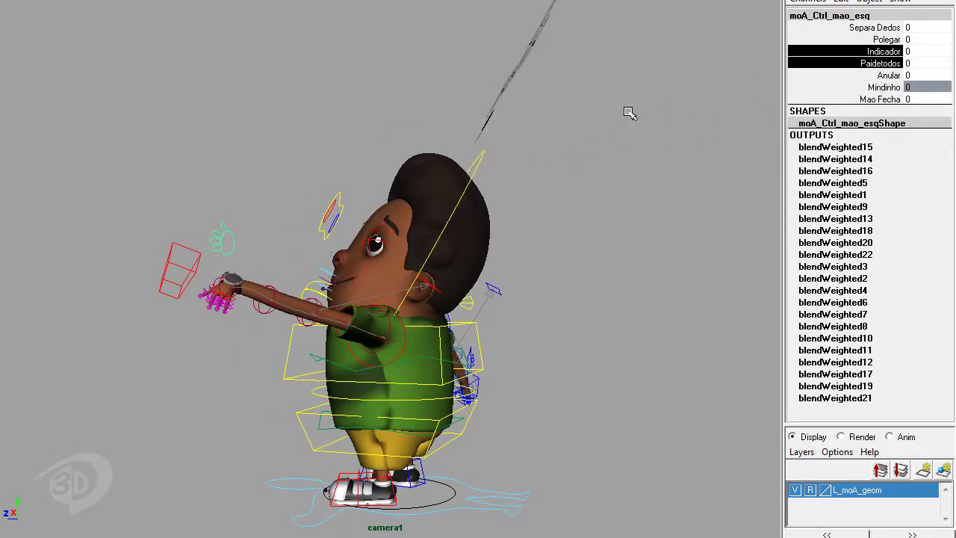
Reset the boy's Indicador finger value to 0 and check the Mao Fecha and finger controls.
left_click(835, 64)
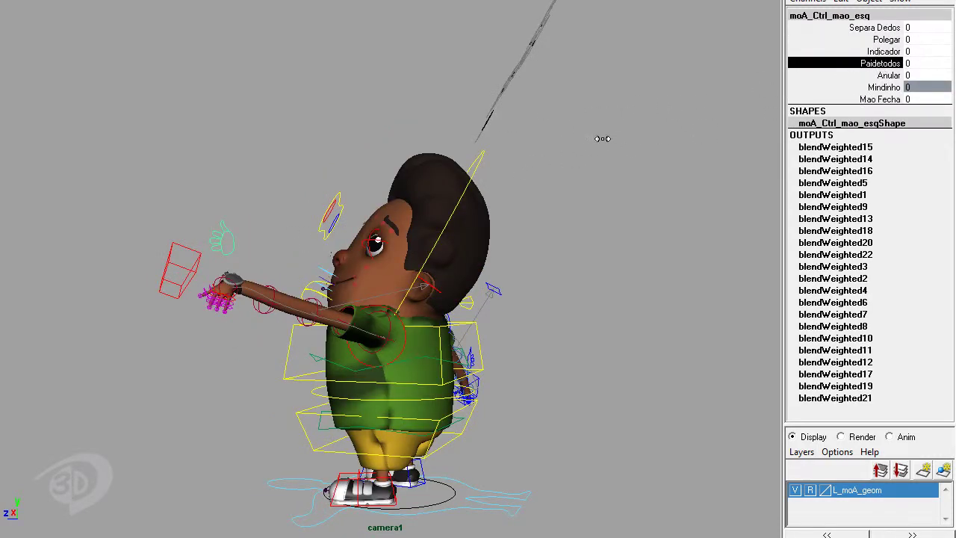
left_click(881, 100)
left_click(251, 301)
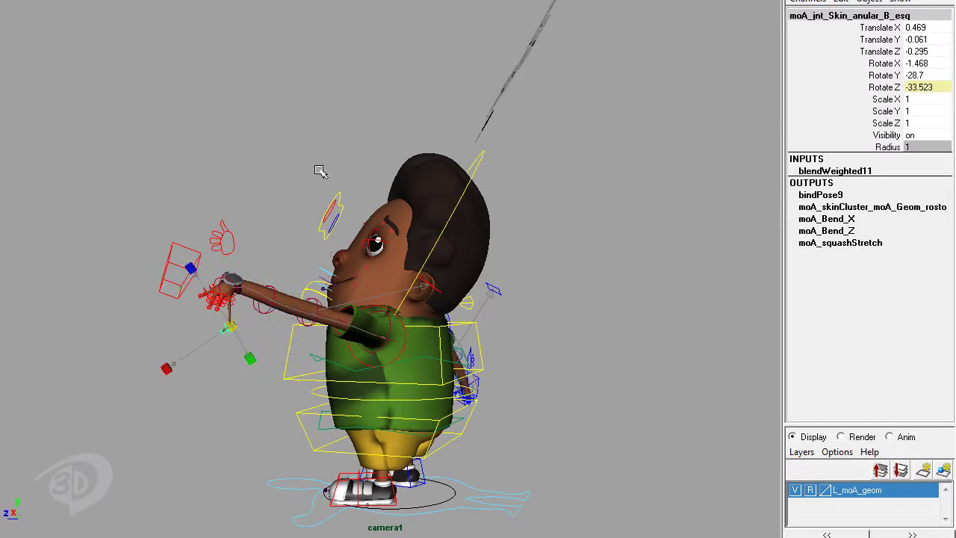
left_click(223, 239)
left_click(590, 342)
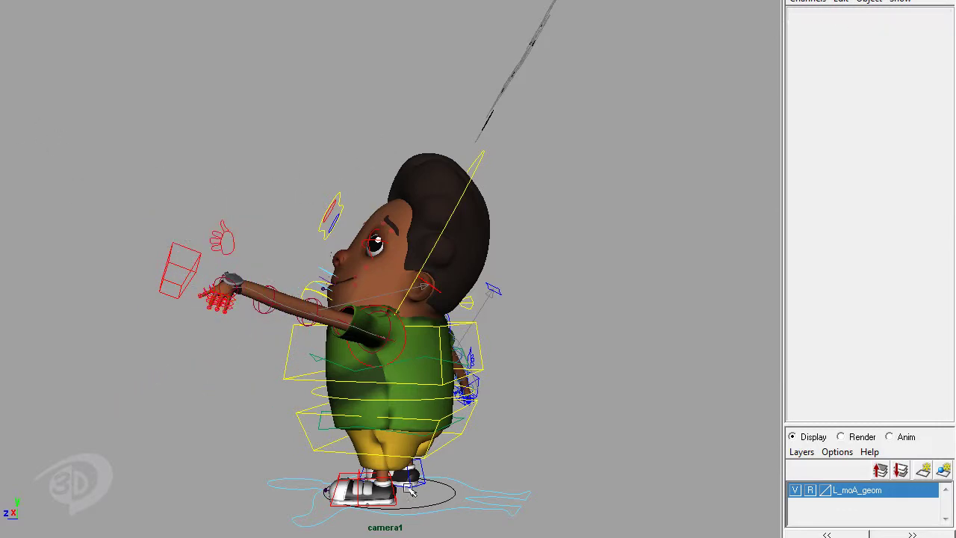
Rock the left foot control, set Meio Gira to 0, and try the Ponta Gira roll.
left_click(441, 468)
mouse_move(506, 227)
middle_mouse_down()
mouse_move(512, 220)
mouse_move(438, 223)
middle_mouse_up()
left_click(884, 123)
middle_click_drag(766, 200, 739, 201)
left_click(881, 135)
middle_click_drag(550, 247, 498, 241)
Roll the heel and toe with Tras Roda and Ponta Roda, and pick Pe Torce.
left_click(886, 147)
middle_click_drag(754, 209, 739, 209)
left_click(881, 159)
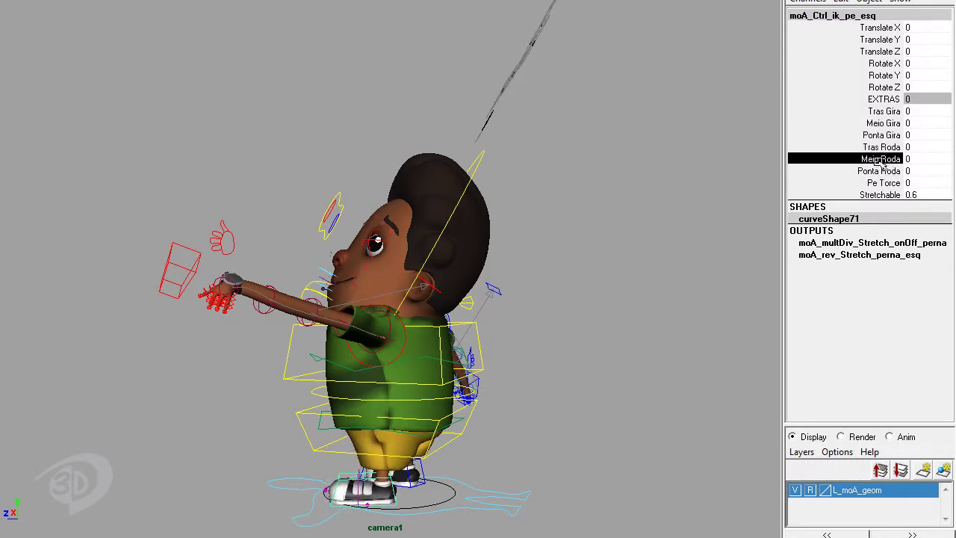
left_click(881, 171)
mouse_move(594, 233)
middle_mouse_down()
mouse_move(618, 226)
mouse_move(570, 253)
middle_mouse_up()
left_click(881, 182)
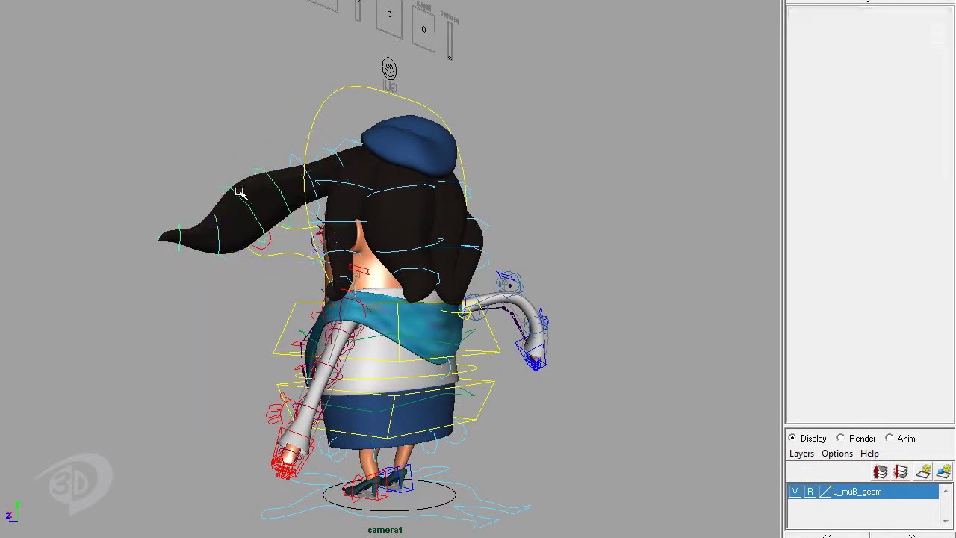
left_click(228, 195)
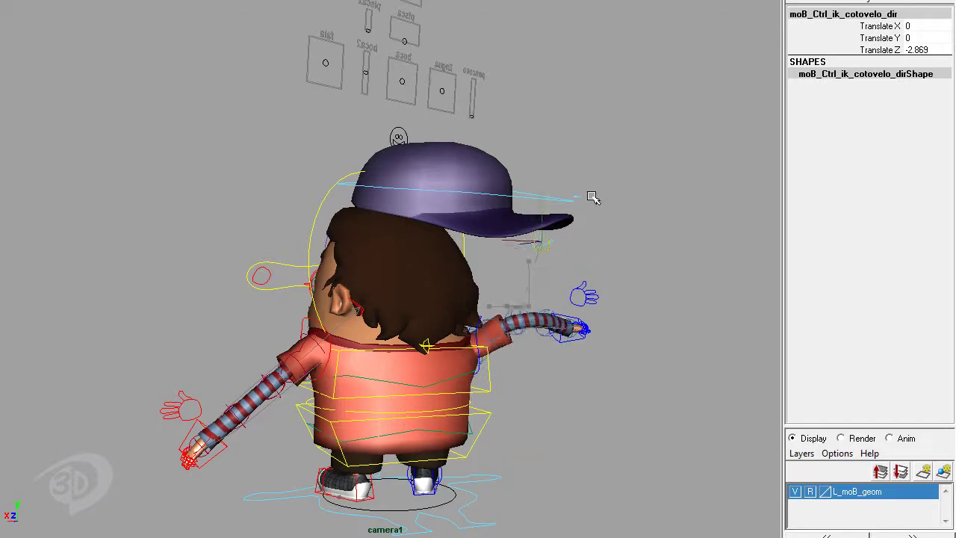
Bend the boy's right forearm and rotate the hand holding the box.
mouse_move(592, 198)
middle_mouse_down()
mouse_move(614, 405)
mouse_move(614, 363)
middle_mouse_up()
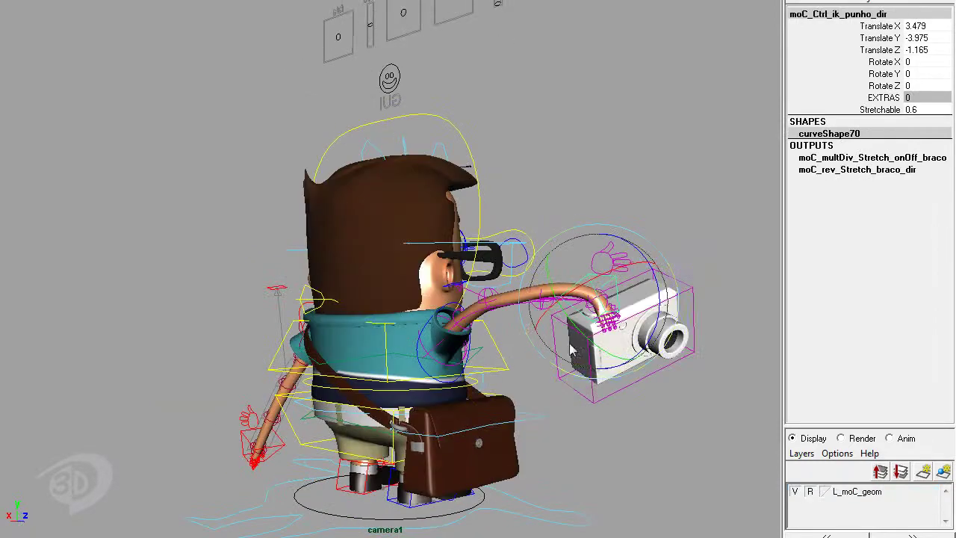
mouse_move(604, 314)
left_mouse_down()
mouse_move(596, 328)
mouse_move(544, 175)
left_mouse_up()
left_click(544, 175)
Rotate the hips, swing the shoulder bag slightly, and move the hair bun left.
left_click(397, 394)
left_click_drag(398, 393, 455, 394)
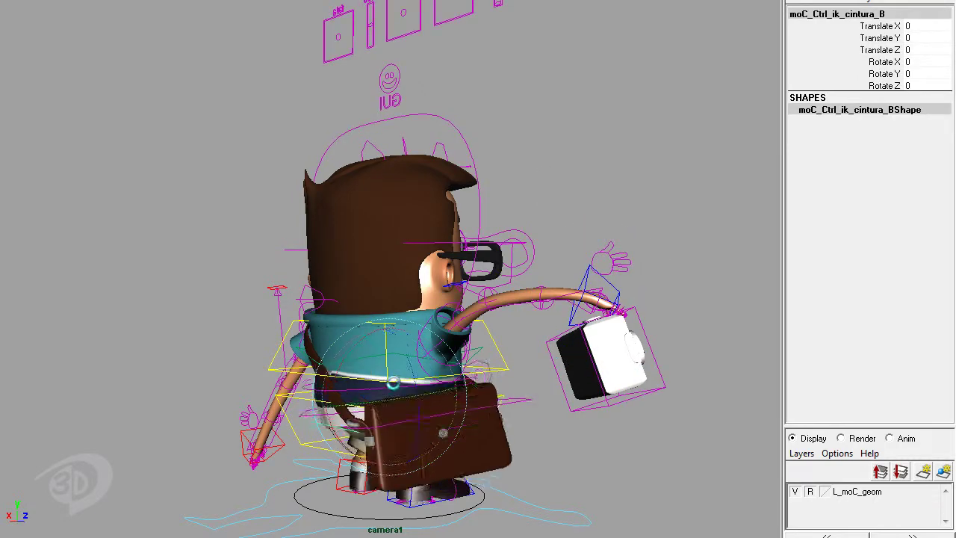
left_click(517, 401)
left_click_drag(518, 402, 549, 329)
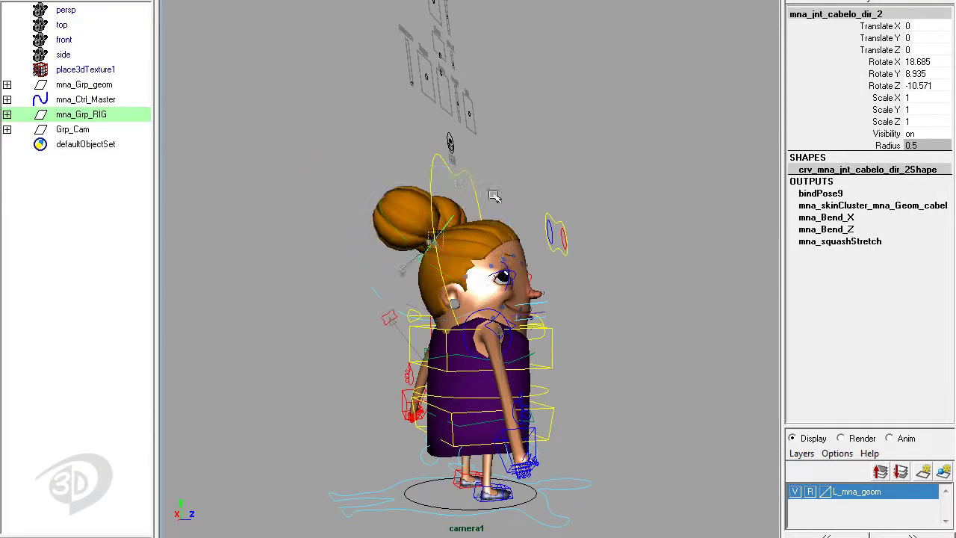
middle_click_drag(493, 196, 466, 204)
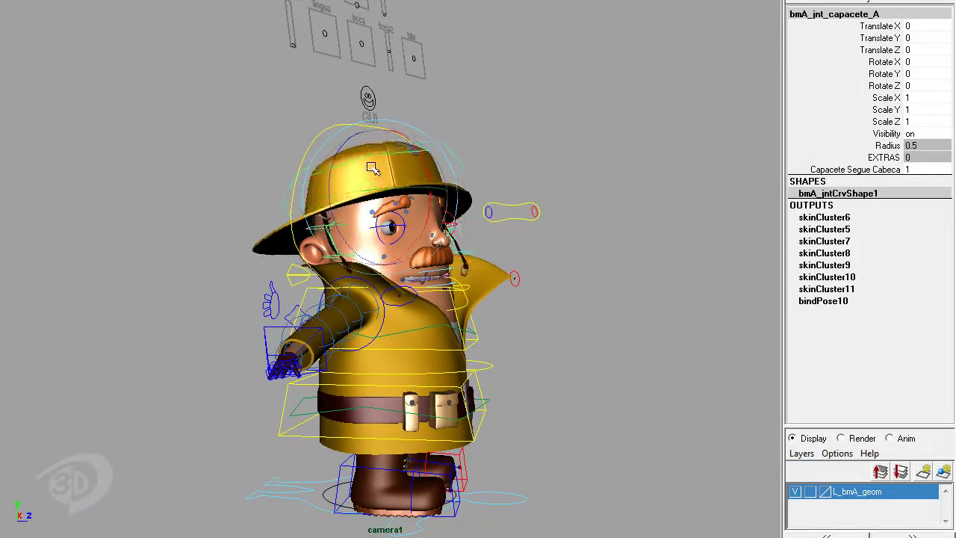
Pose the fireman's helmet joint, bend his collar, and shift bmB's waist to 0.089, -0.253, 0.134.
left_click(443, 244)
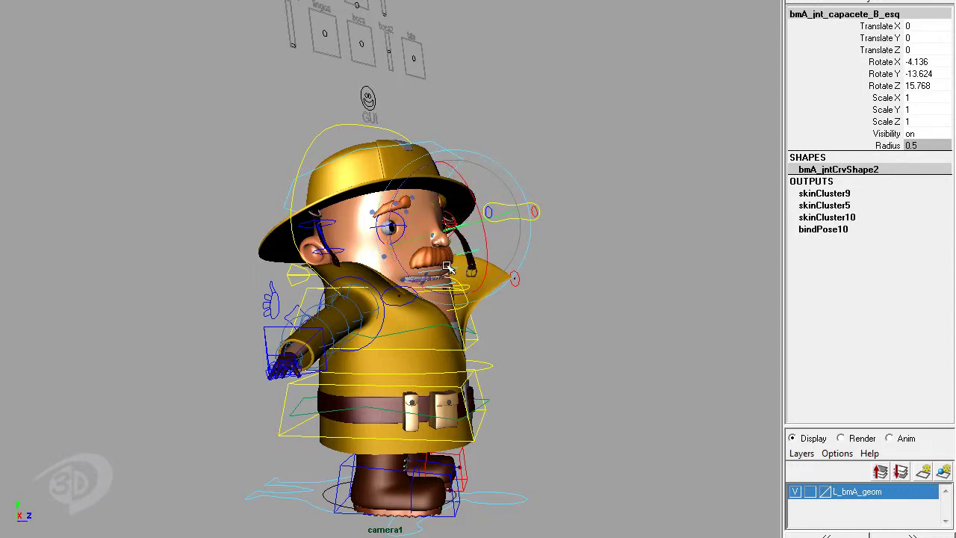
left_click(426, 141)
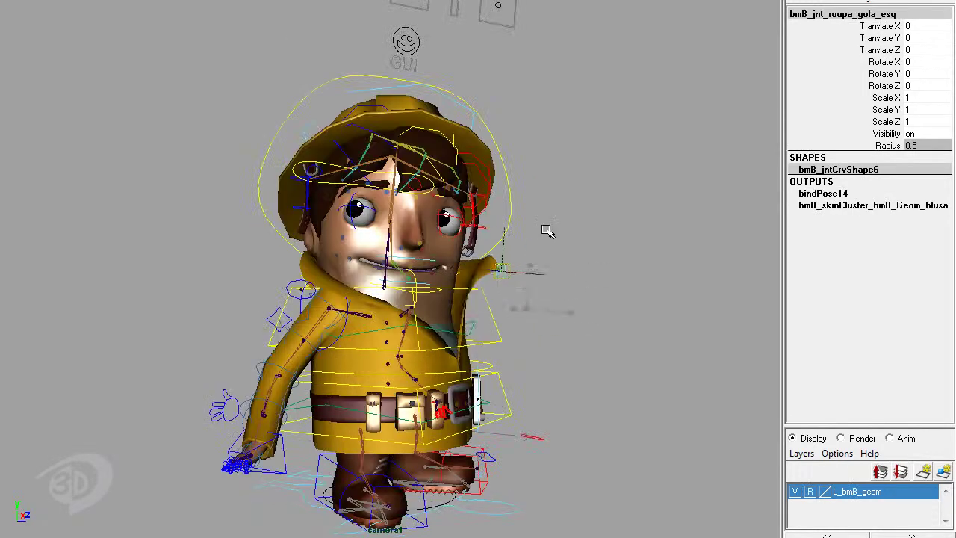
mouse_move(547, 231)
middle_mouse_down()
mouse_move(632, 234)
mouse_move(560, 297)
middle_mouse_up()
left_click(431, 361)
middle_click_drag(432, 361, 398, 387)
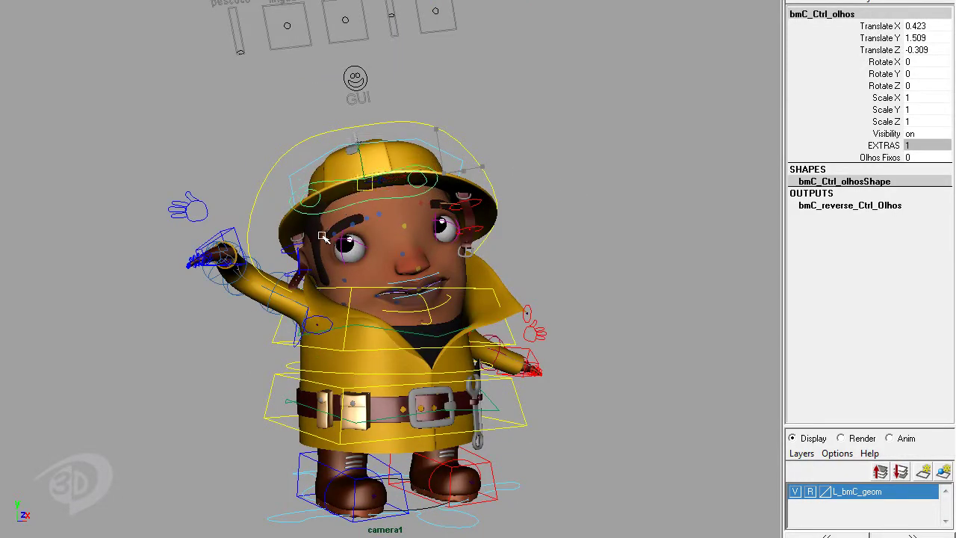
Select the bmC right eyebrow, mouth shape and speech mouth controls, then the frn mustache's right half.
left_click(352, 223)
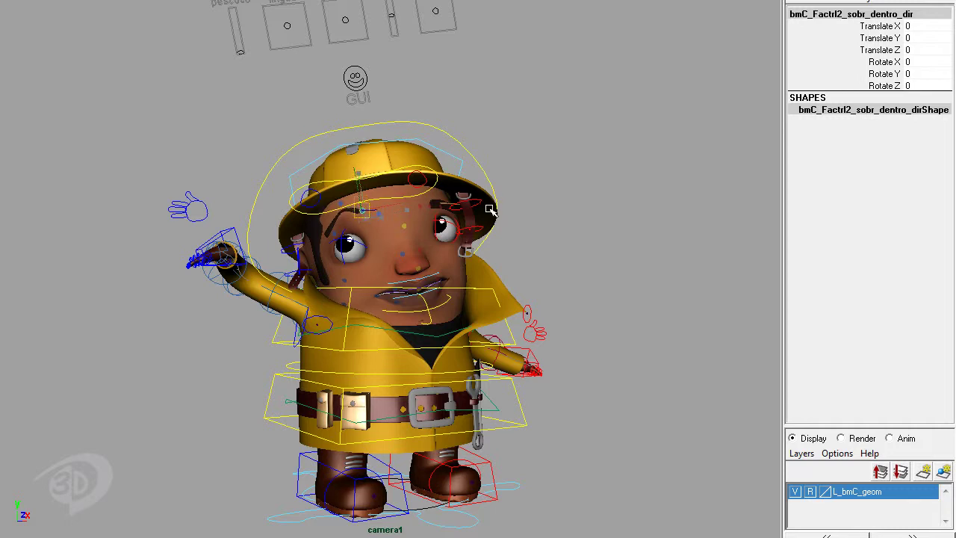
left_click(345, 19)
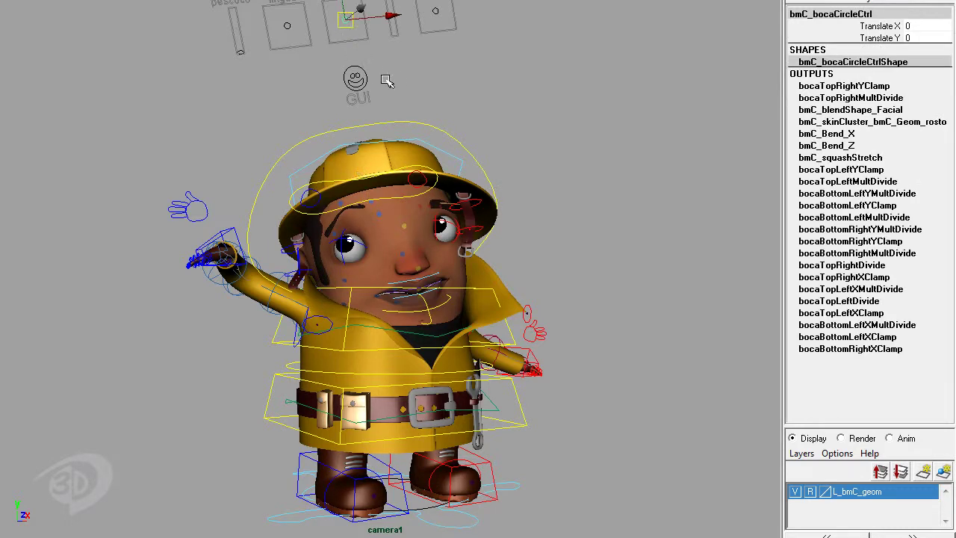
left_click(445, 13)
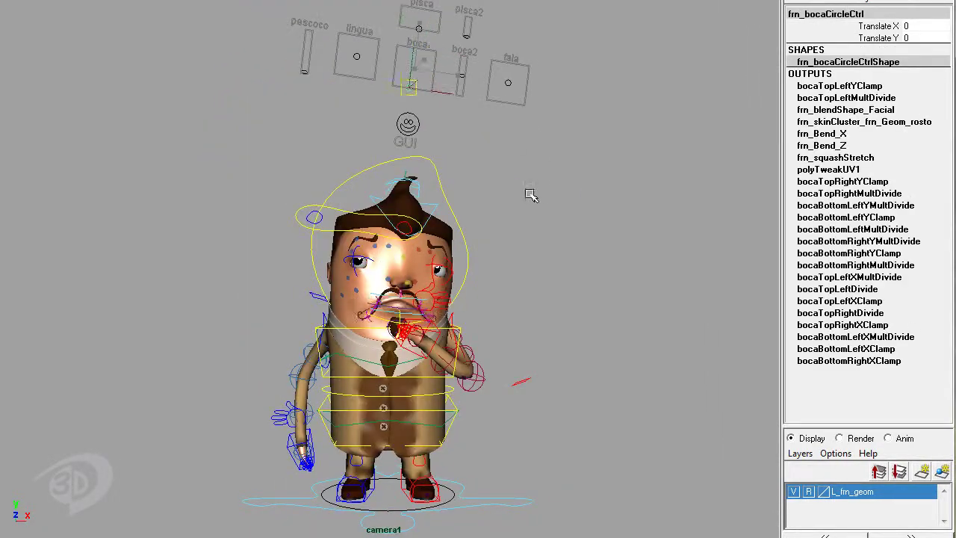
left_click(431, 303)
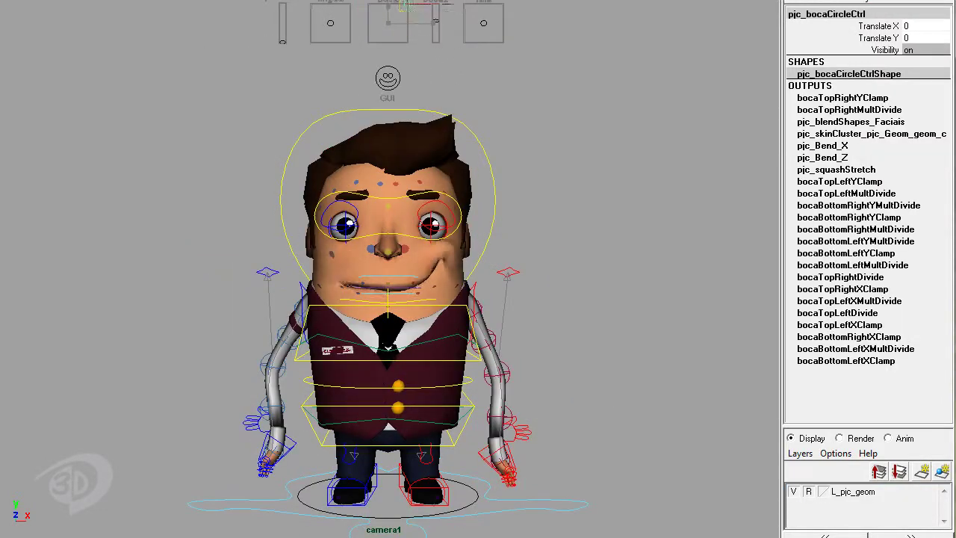
Open pjc's speech mouth control to bare the teeth, then select the face and nose controls.
left_click(483, 22)
middle_click_drag(486, 65, 502, 45)
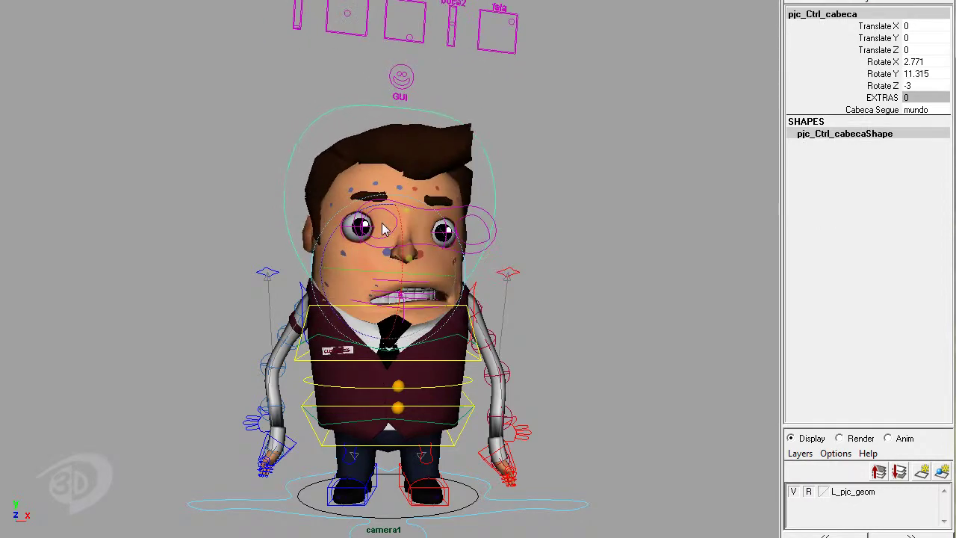
left_click(413, 85)
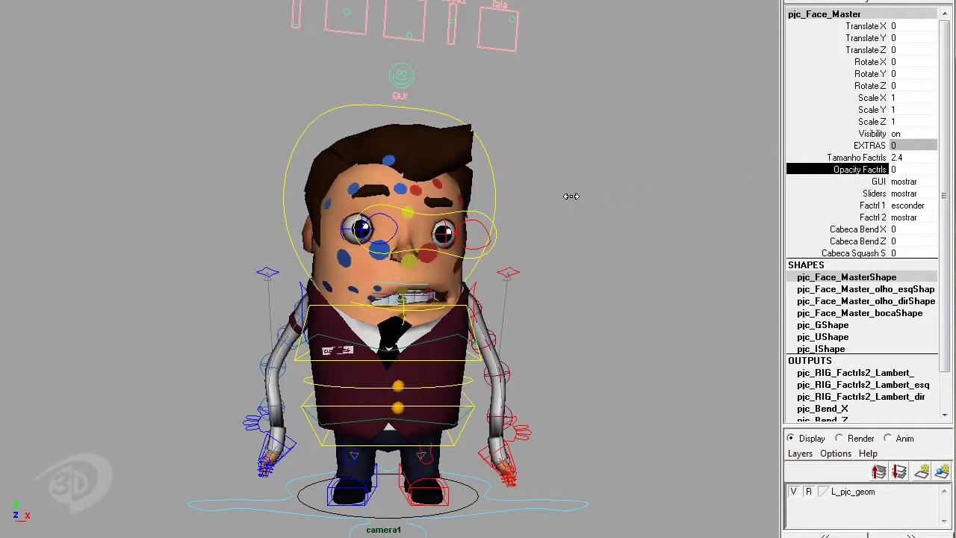
left_click(380, 248)
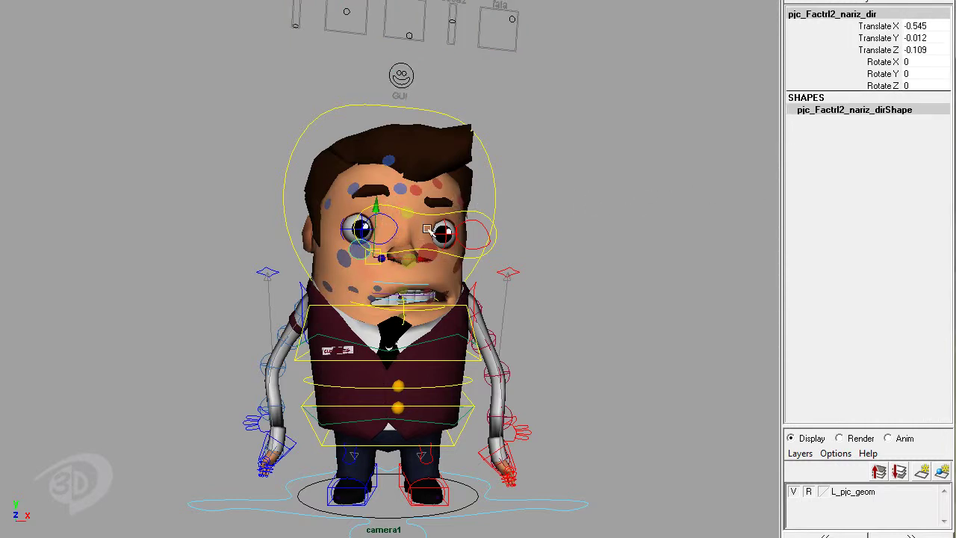
Bend the head with Cabeca Bend X and Z, then turn seB's eyes and shift her mouth.
middle_click_drag(563, 204, 582, 197)
left_click(857, 240)
mouse_move(621, 226)
middle_mouse_down()
mouse_move(663, 217)
mouse_move(620, 237)
middle_mouse_up()
left_click(831, 253)
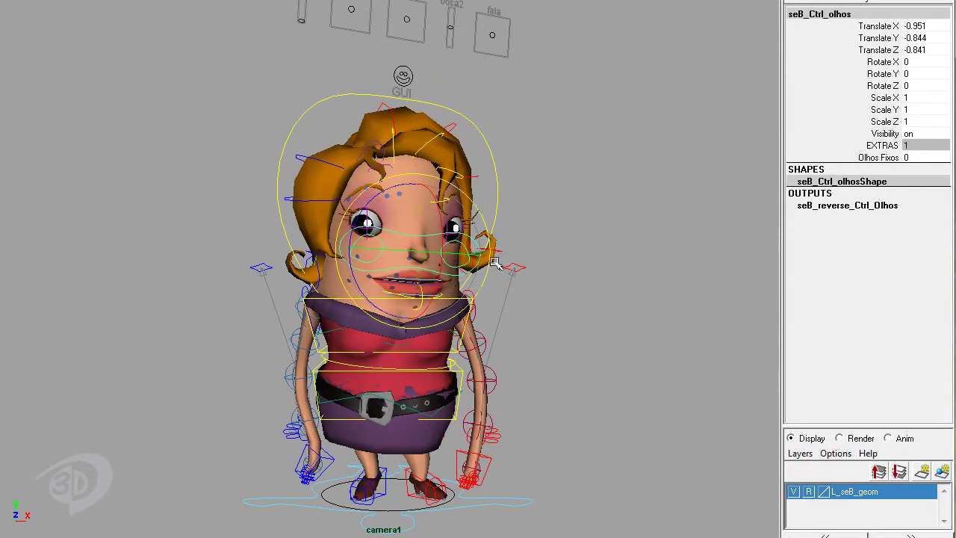
left_click_drag(383, 189, 446, 272)
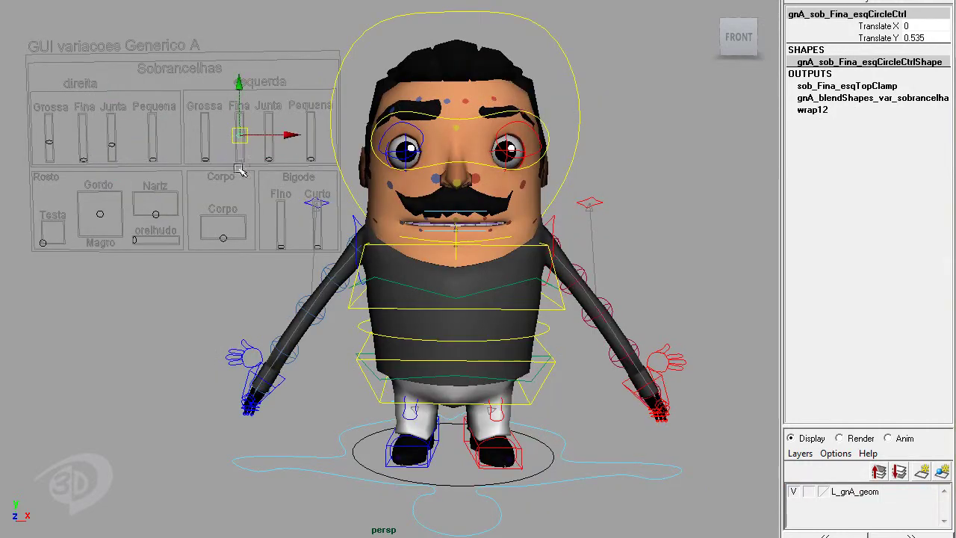
Reshape gnA's left eyebrow, nose, fuller face and forehead, and make the ears stick out.
left_click_drag(213, 153, 285, 185)
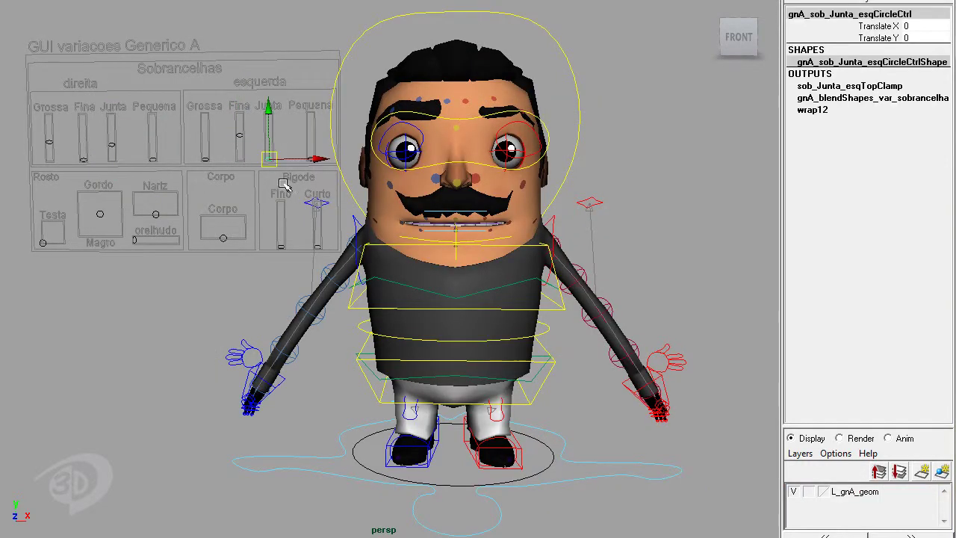
left_click(143, 201)
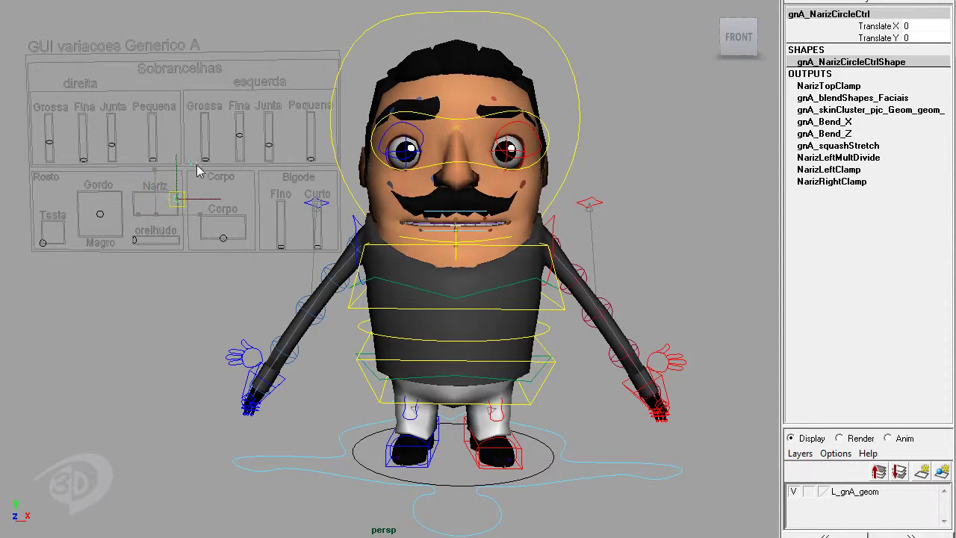
left_click_drag(86, 196, 112, 250)
mouse_move(112, 250)
middle_mouse_down()
mouse_move(151, 250)
mouse_move(159, 221)
middle_mouse_up()
left_click_drag(74, 246, 35, 254)
middle_click_drag(92, 256, 81, 249)
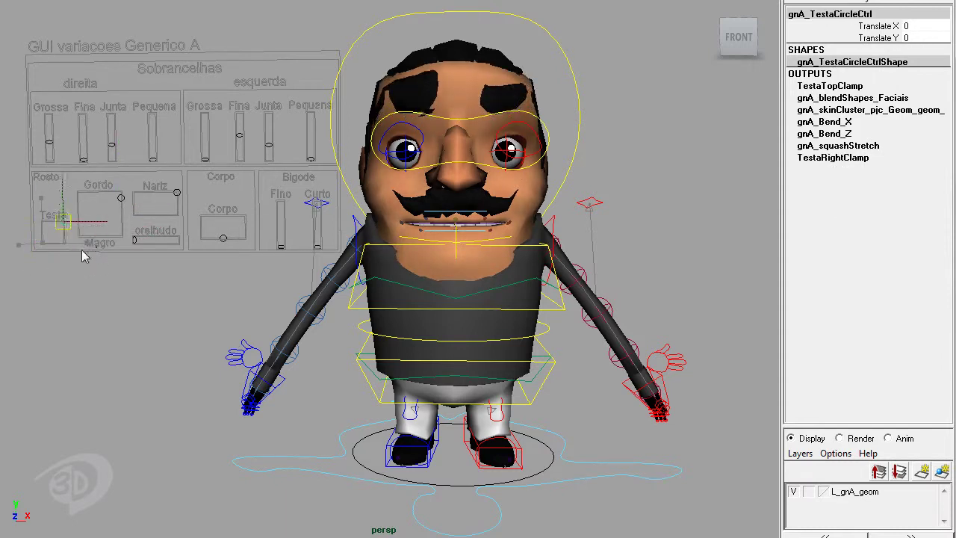
middle_click_drag(167, 274, 214, 261)
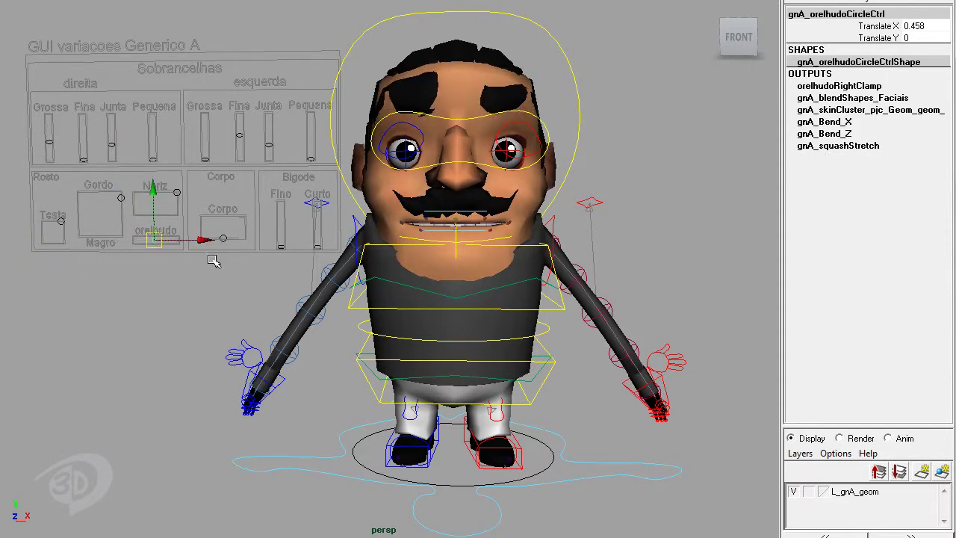
Set Corpo to 1 for a plumper body and switch Cabelo Tipo to B - curto.
left_click_drag(214, 260, 232, 231)
mouse_move(232, 252)
middle_mouse_down()
mouse_move(256, 187)
mouse_move(267, 252)
mouse_move(254, 214)
mouse_move(296, 245)
middle_mouse_up()
left_click_drag(296, 245, 283, 257)
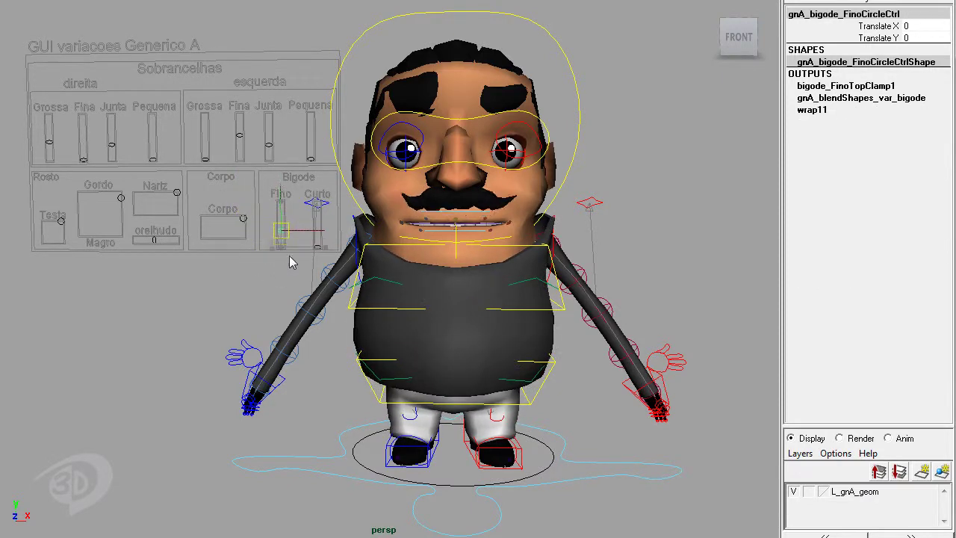
left_click(493, 110)
left_click(912, 277)
left_click(909, 276)
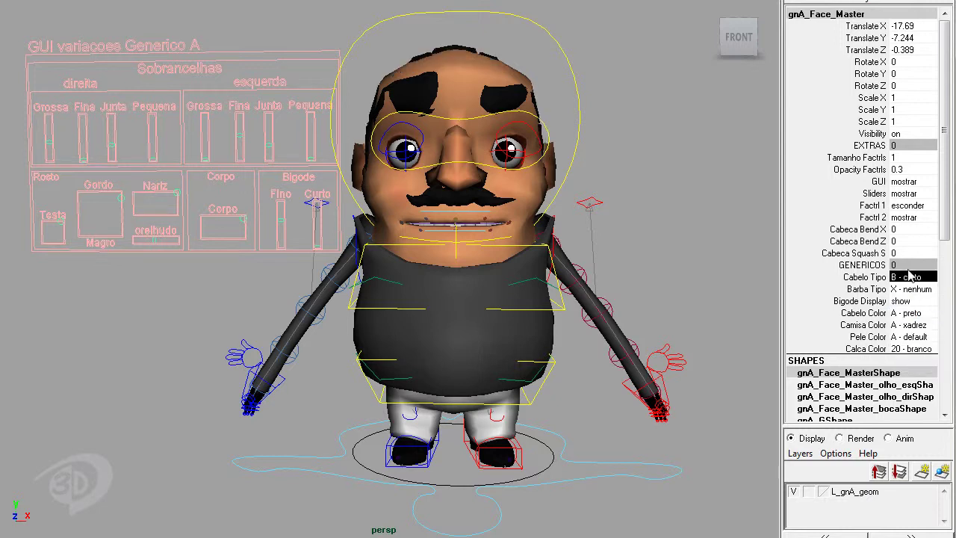
Try other hair types, then set Cabelo Tipo to C - topete.
left_click(909, 276)
left_click(911, 330)
left_click(911, 277)
left_click(899, 281)
left_click(905, 277)
left_click(924, 333)
Try a full beard with Barba Tipo, then set it back to X - nenhum.
left_click(911, 289)
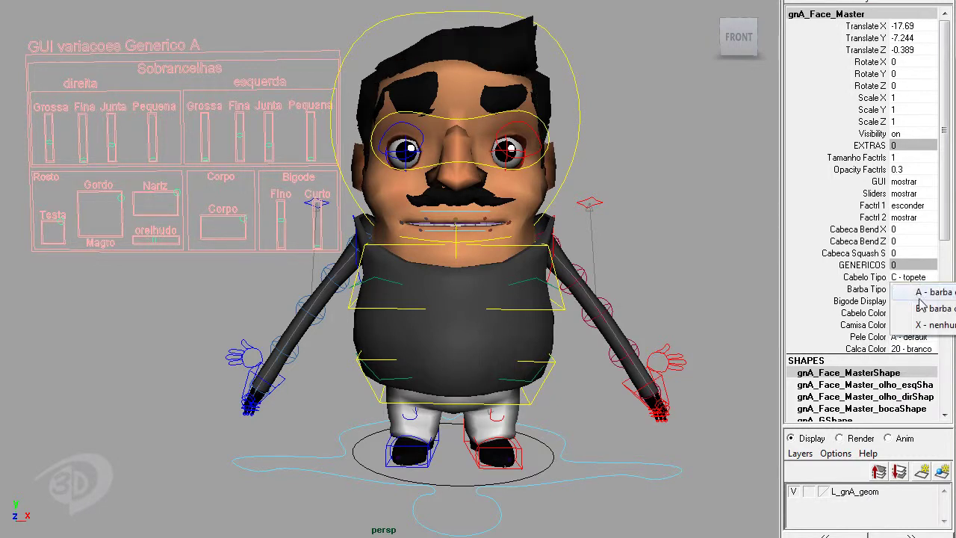
left_click(911, 289)
left_click(911, 288)
left_click(909, 301)
left_click(908, 290)
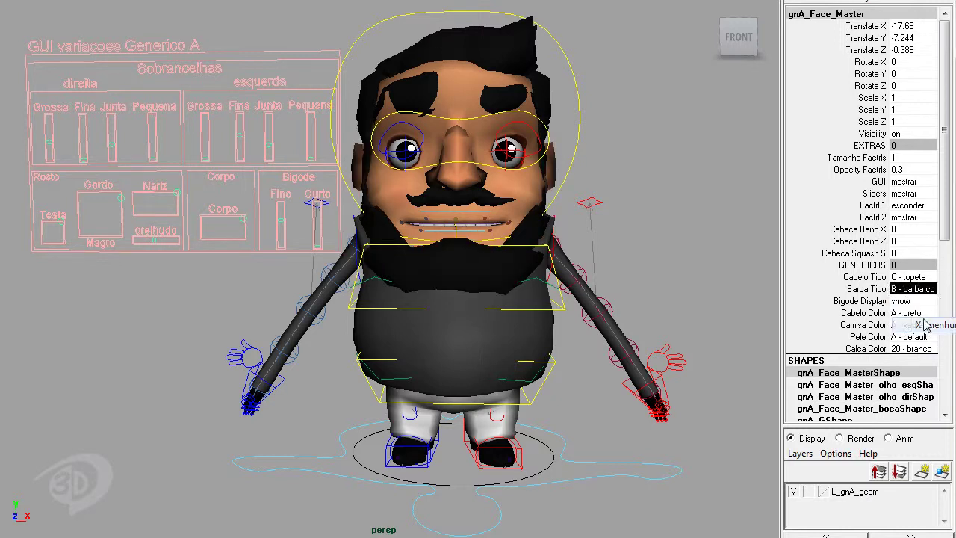
left_click(909, 288)
Set Cabelo Color to F - loiro for blond hair.
left_click(914, 314)
left_click(930, 397)
left_click(912, 312)
left_click(927, 395)
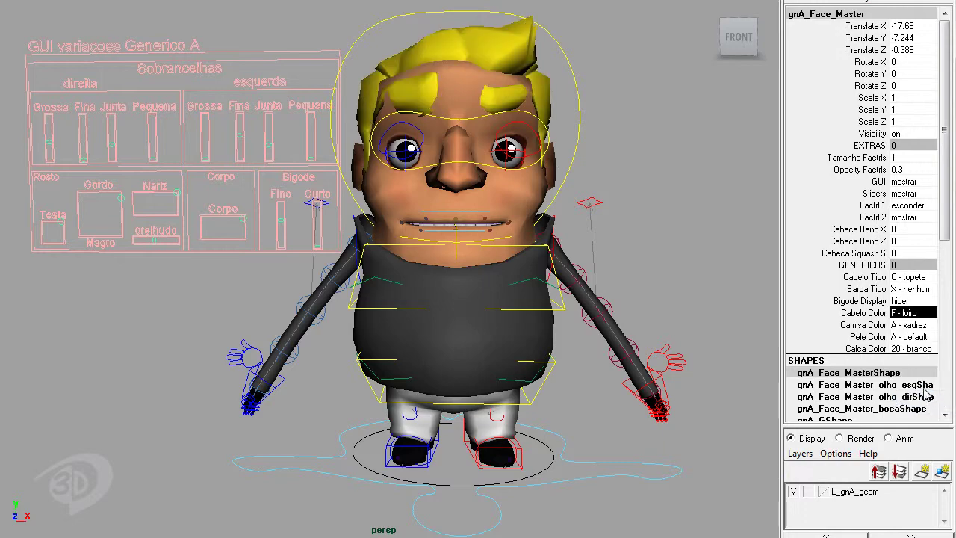